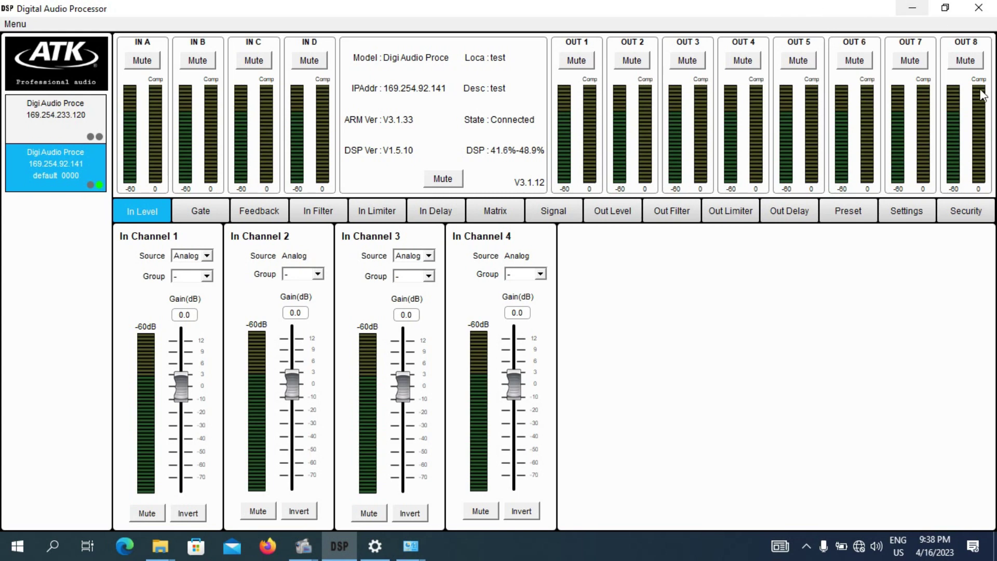
Try feedback suppression on In Channel 3 and In Channel 4, and switch it back off
left_click(257, 211)
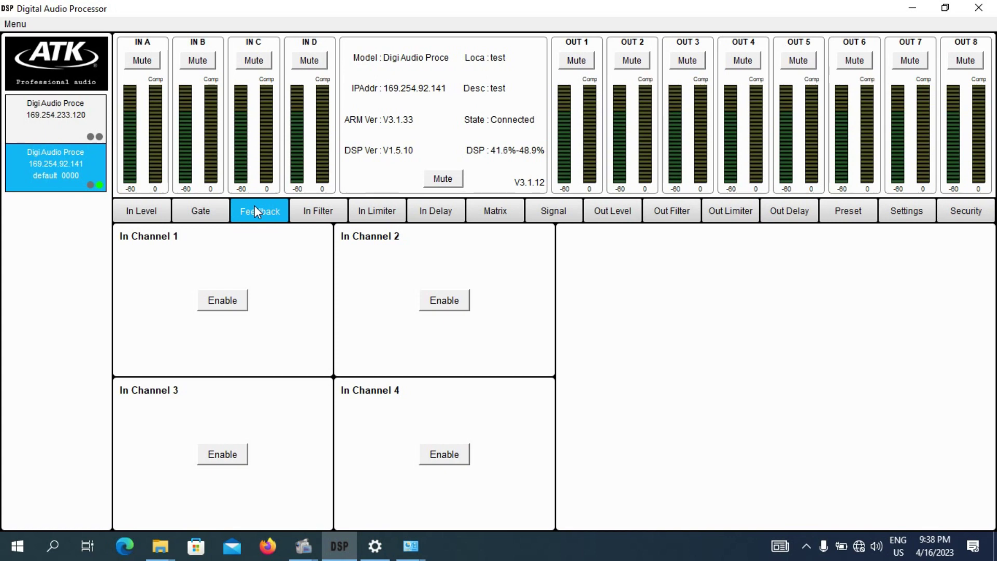
left_click(212, 456)
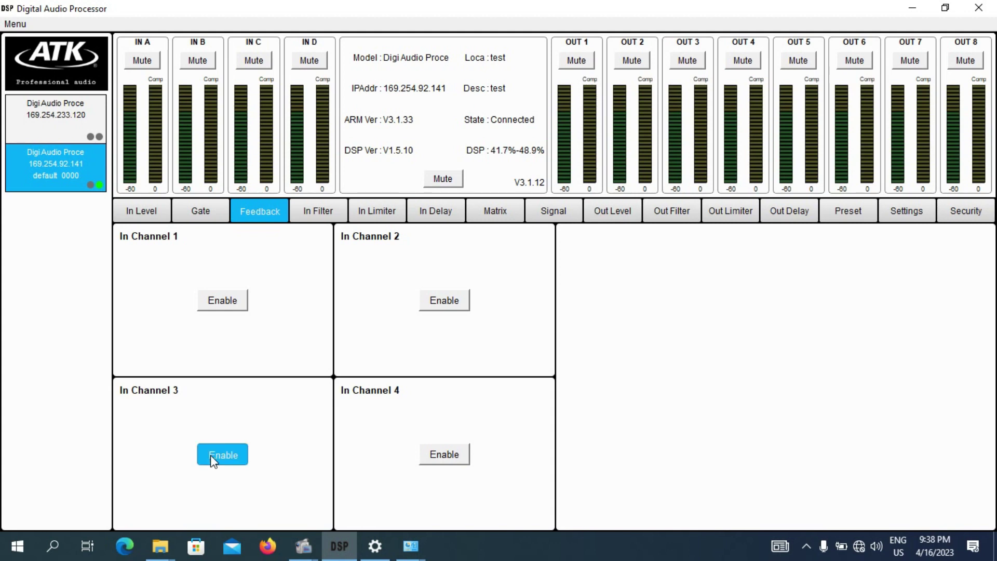
left_click(441, 461)
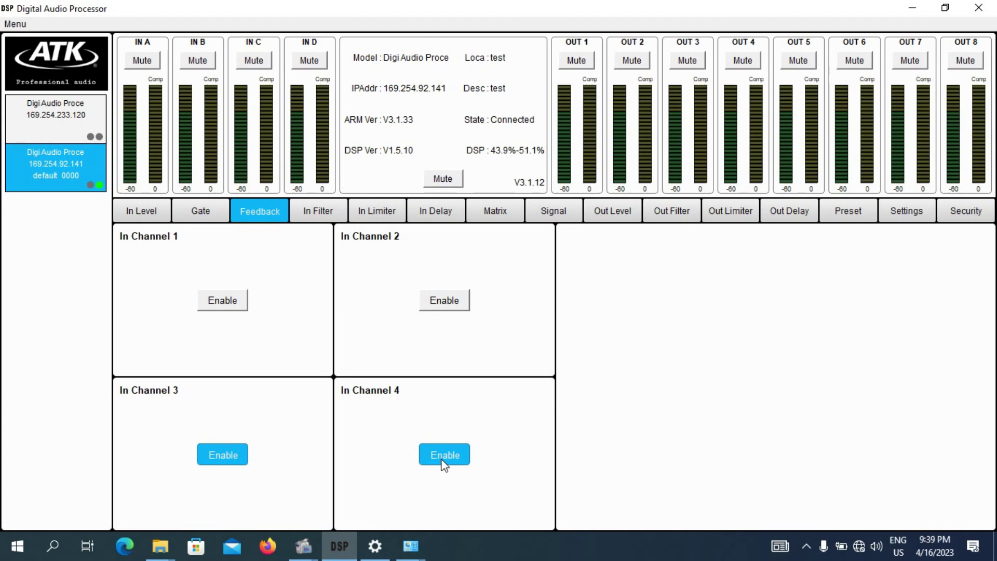
left_click(444, 455)
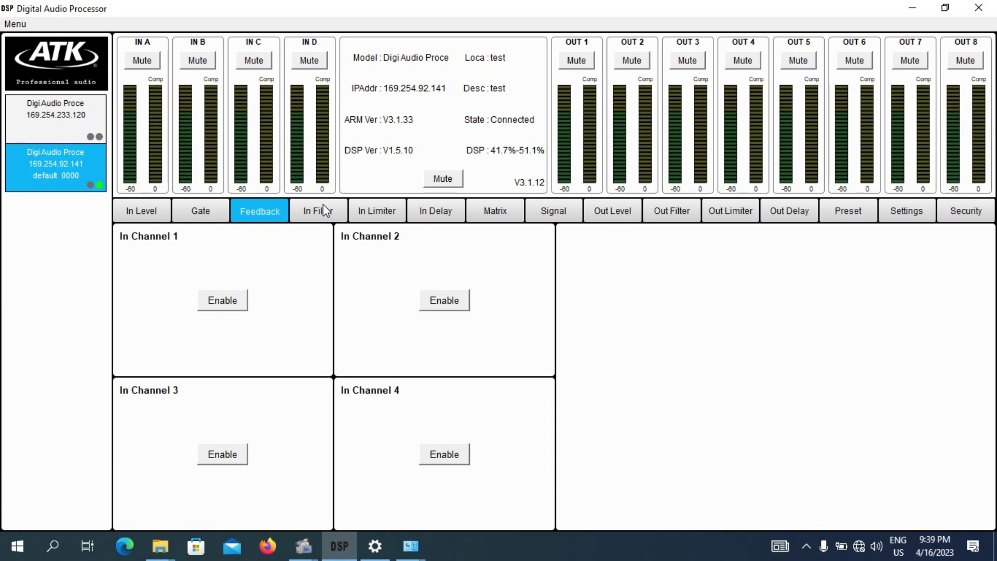
Try muting input D from the input levels page, and unmute it again
left_click(166, 208)
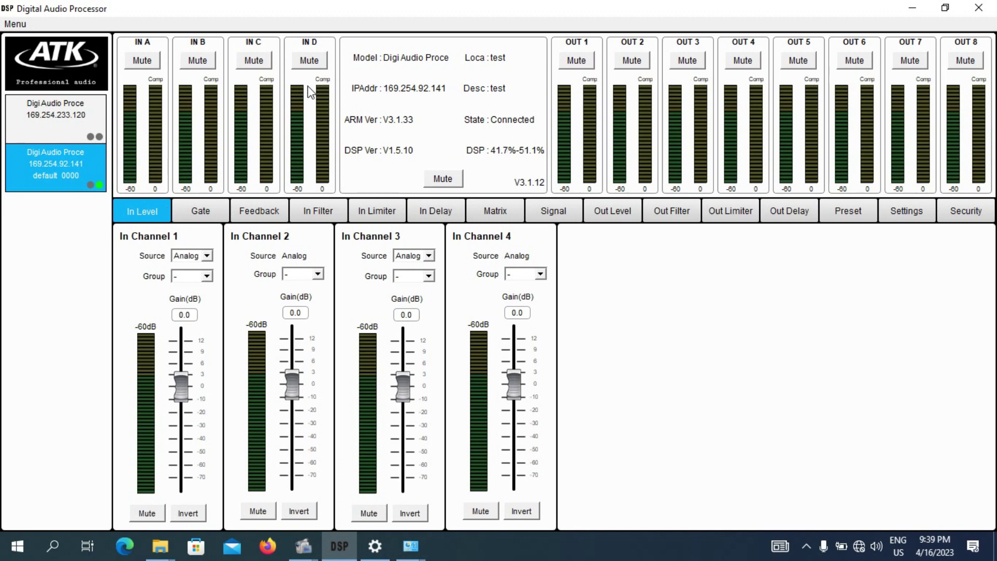
left_click(305, 64)
left_click(305, 64)
Assign In Channel 1 and In Channel 2 to group 1, and test the link by muting and unmuting input A
left_click(207, 275)
left_click(208, 276)
left_click(316, 273)
left_click(310, 297)
left_click(207, 276)
left_click(208, 299)
left_click(143, 61)
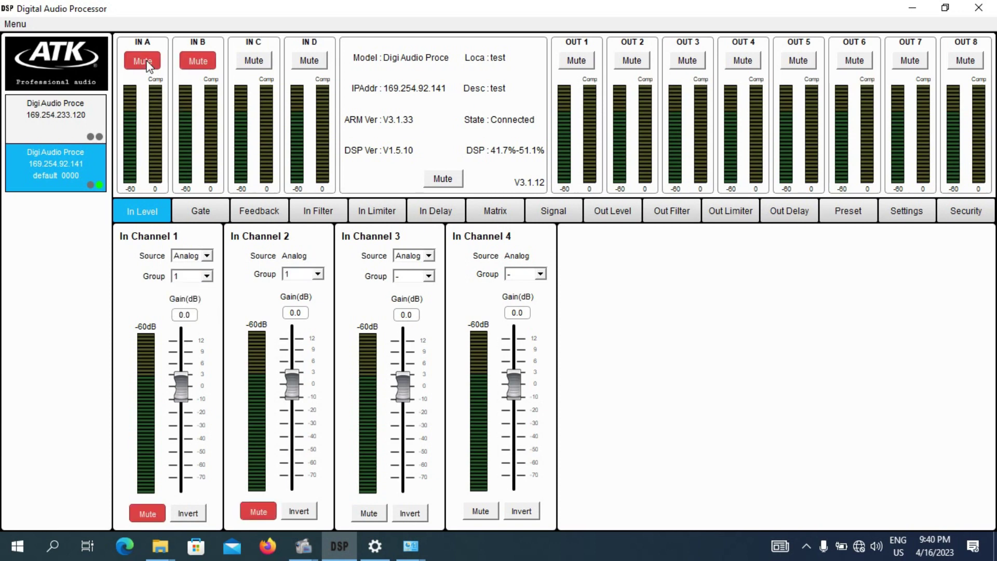
left_click(147, 62)
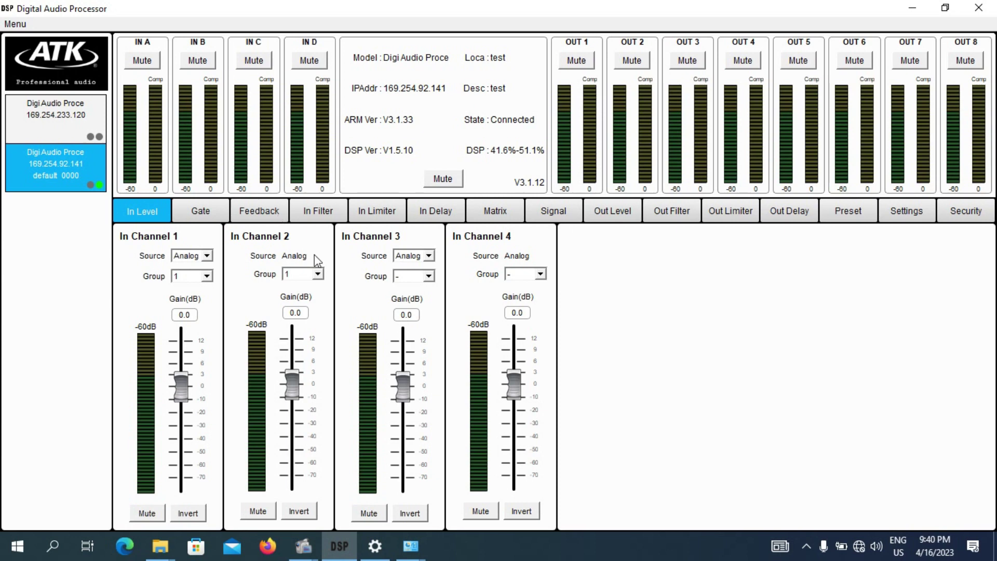
Enable the noise gate on In Channel 1 and adjust its threshold
left_click(204, 216)
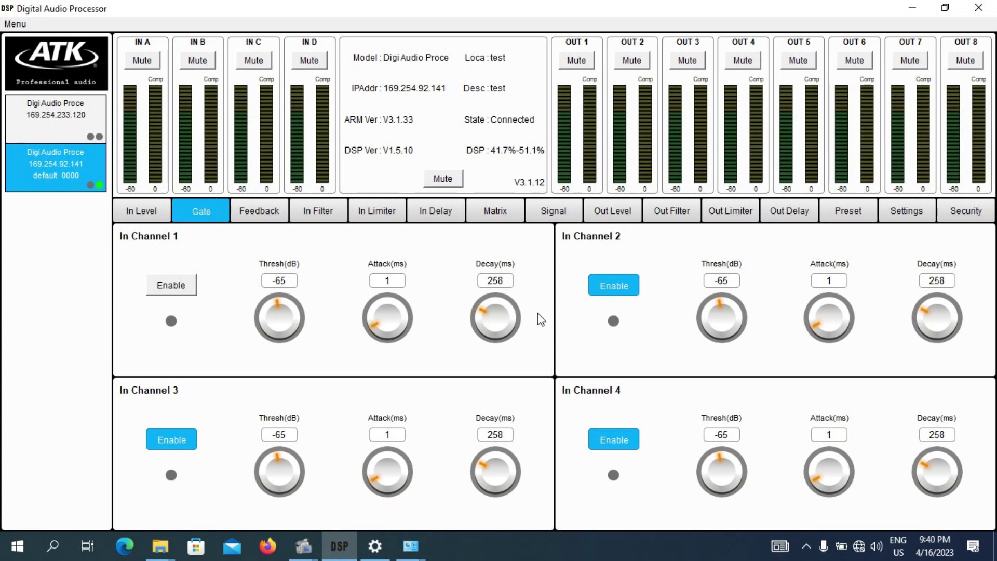
left_click(177, 289)
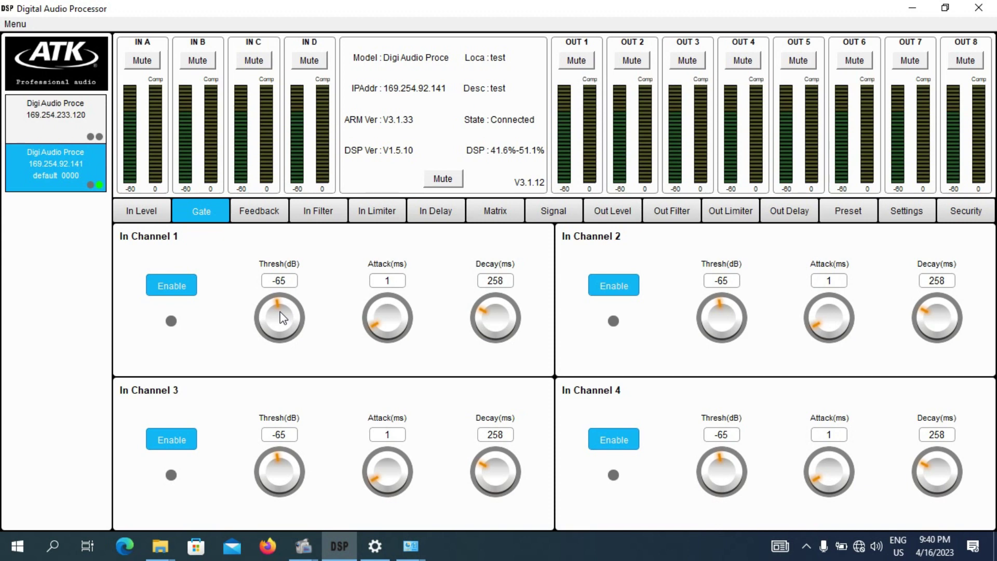
left_click_drag(280, 318, 282, 413)
left_click_drag(275, 302, 285, 342)
Enable the high-pass filter on In Channel 1 and set its frequency to about 2598 Hz
left_click(271, 216)
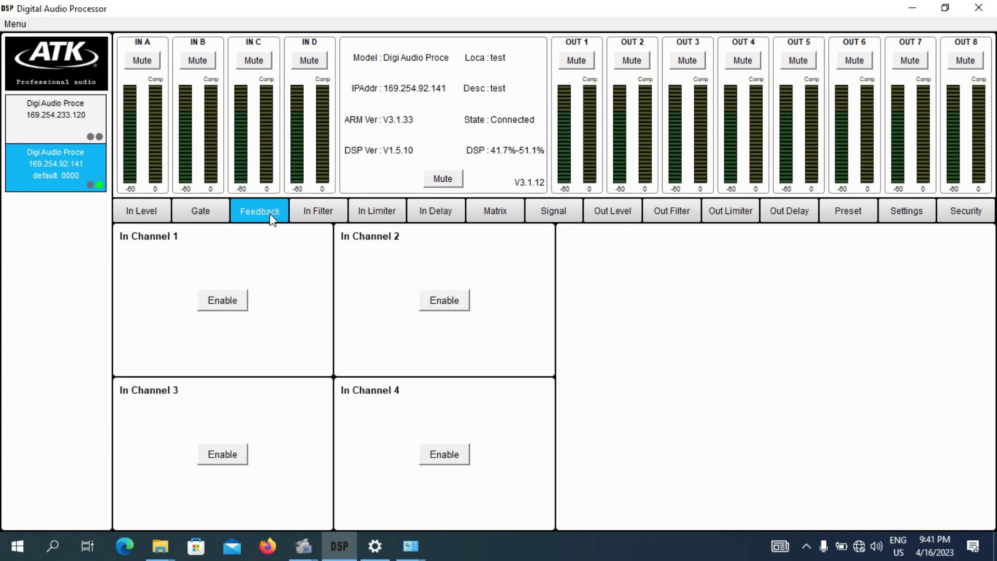
left_click(311, 212)
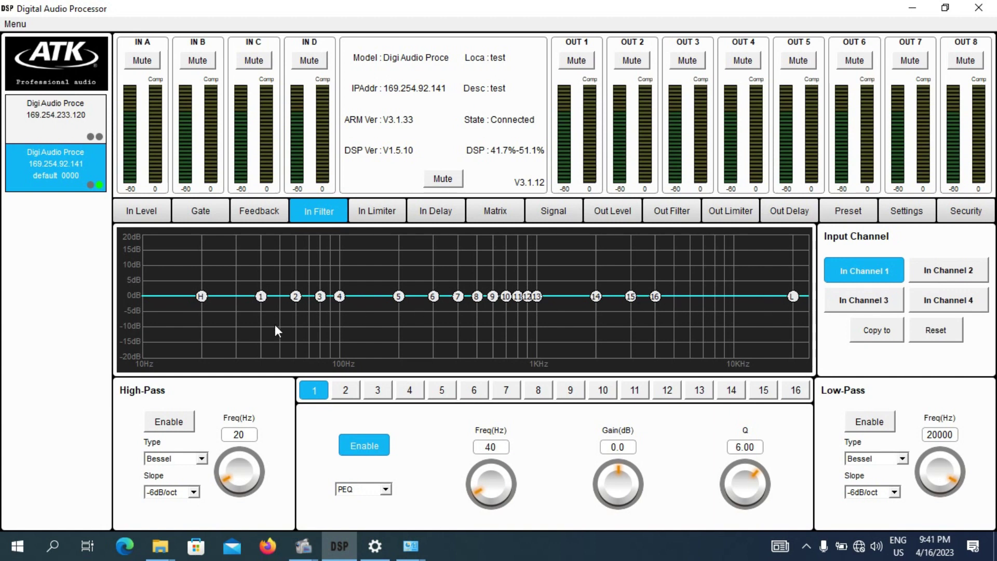
left_click(178, 424)
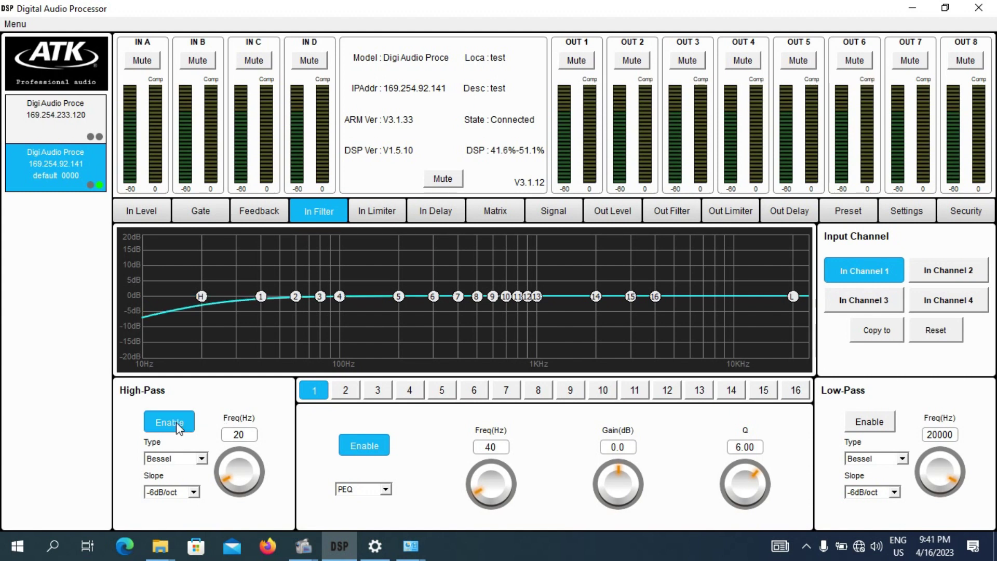
mouse_move(234, 470)
left_mouse_down()
mouse_move(234, 445)
mouse_move(242, 479)
mouse_move(243, 466)
left_mouse_up()
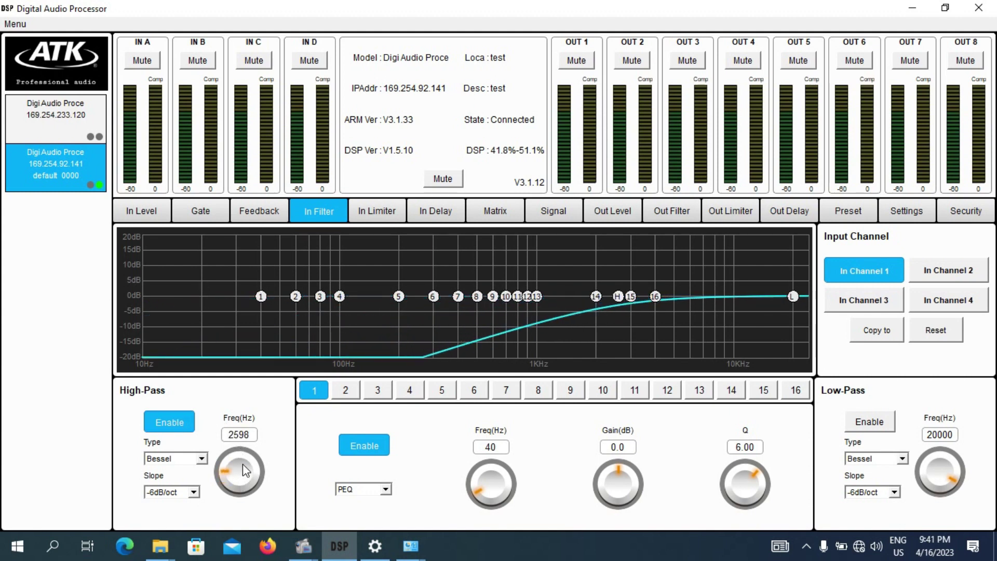
Enable the low-pass filter on In Channel 1 and set its frequency to about 10298 Hz
left_click(856, 425)
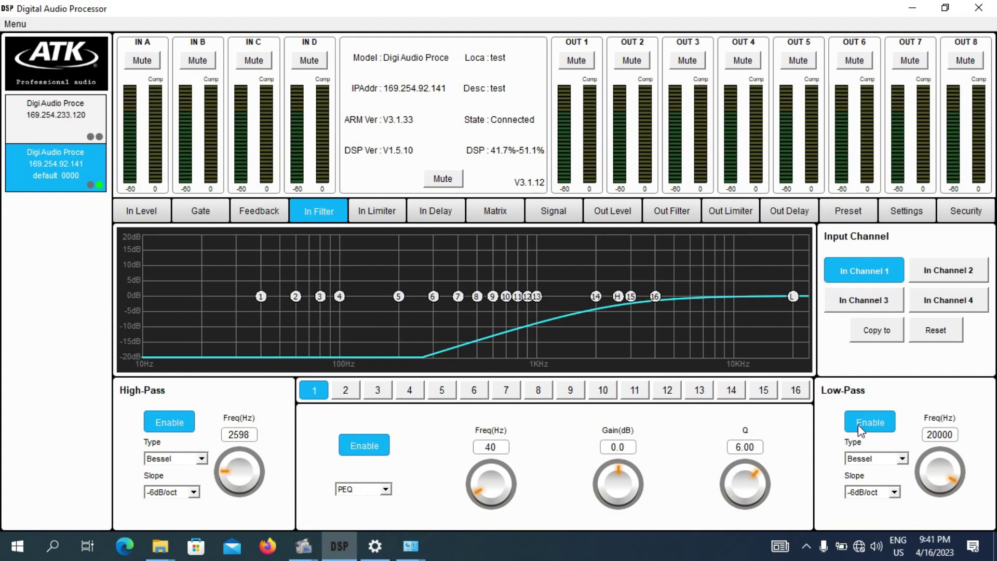
left_click_drag(932, 457, 932, 501)
left_click_drag(945, 464, 945, 488)
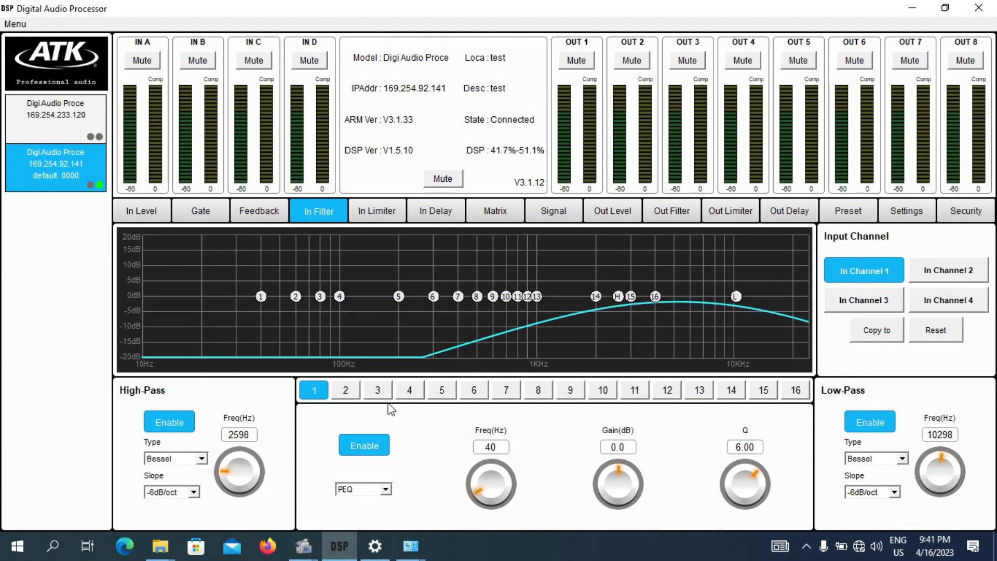
Move filter band 11 of In Channel 1 to about 856 Hz and -1.3 dB, and view the copy targets without copying
left_click(345, 390)
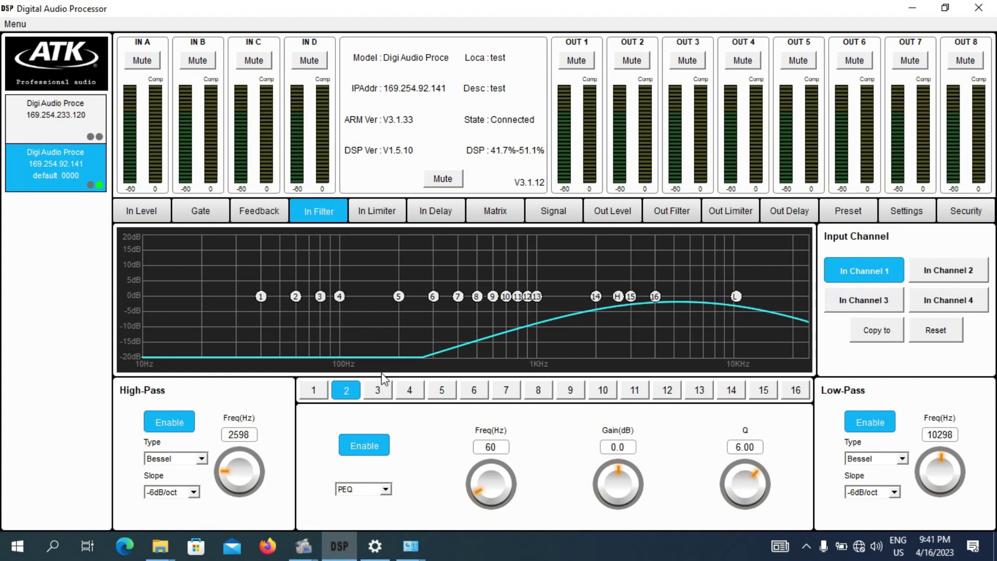
mouse_move(522, 296)
left_mouse_down()
mouse_move(529, 263)
mouse_move(524, 300)
left_mouse_up()
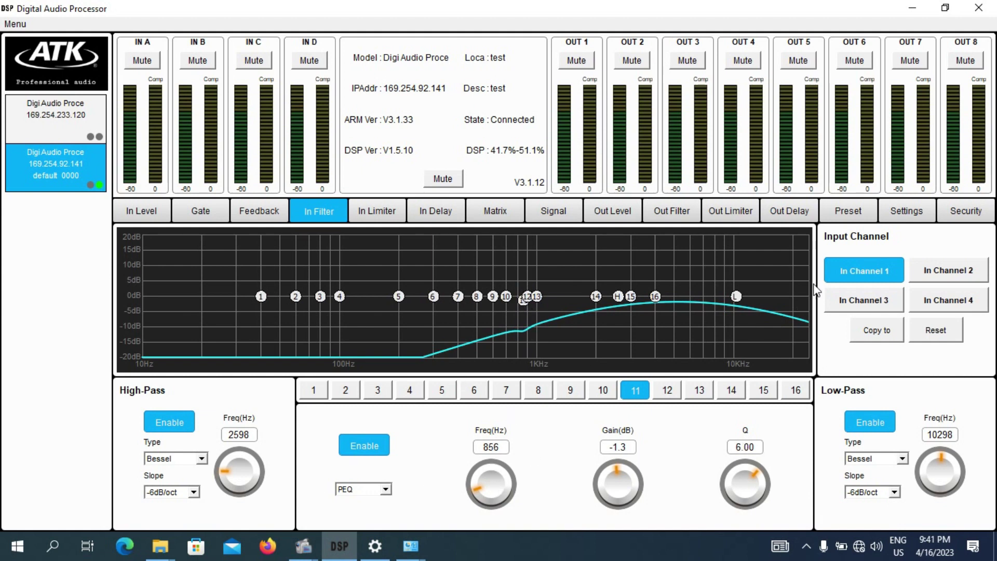
left_click(886, 332)
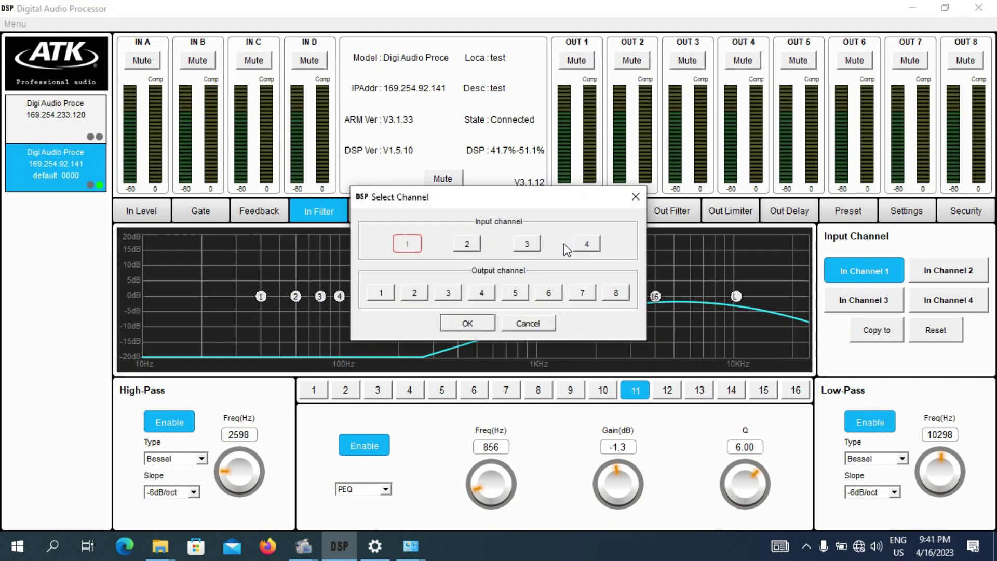
left_click(540, 318)
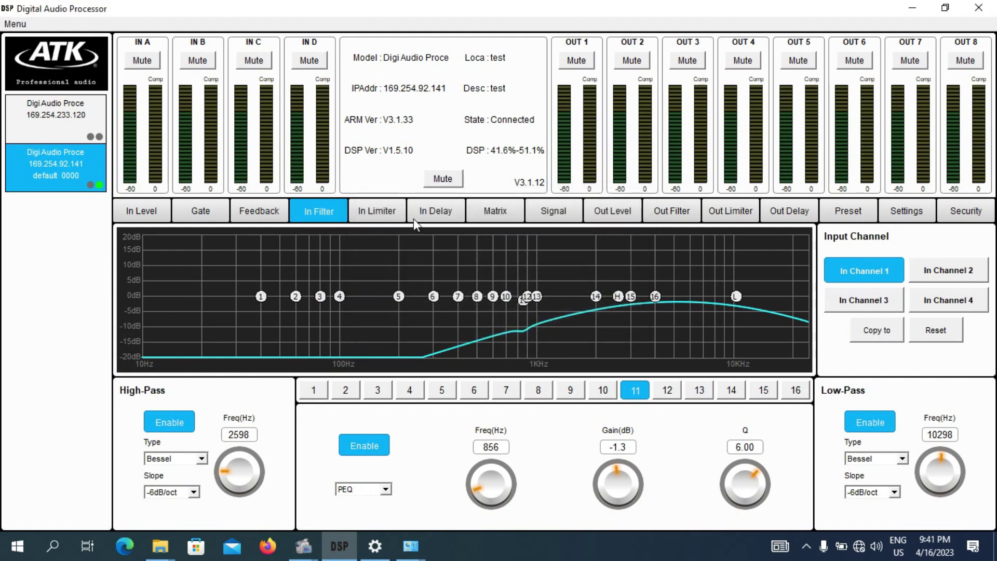
Enable the input limiter on In Channel 1 and set its threshold to about -23.8 dB
left_click(373, 214)
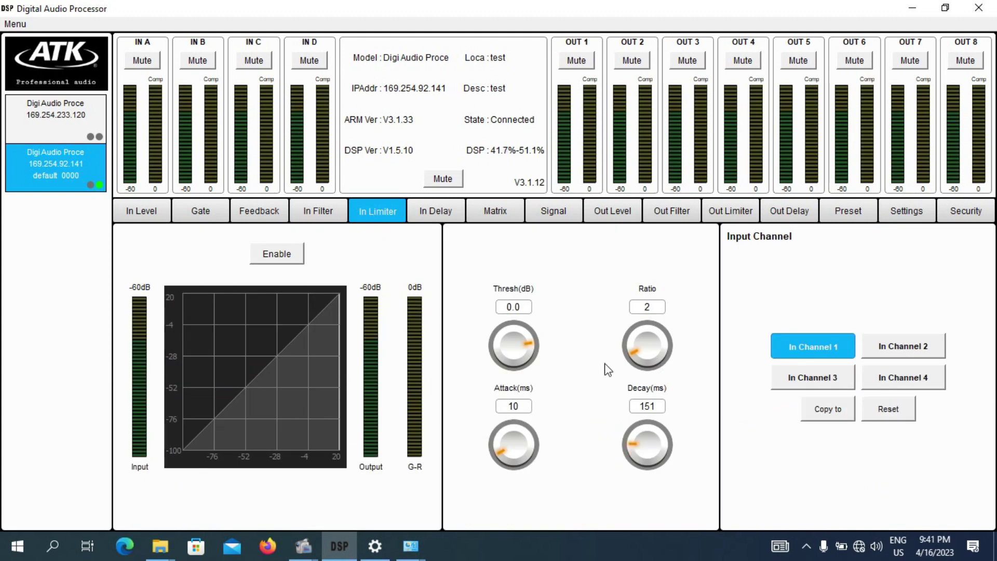
left_click(424, 215)
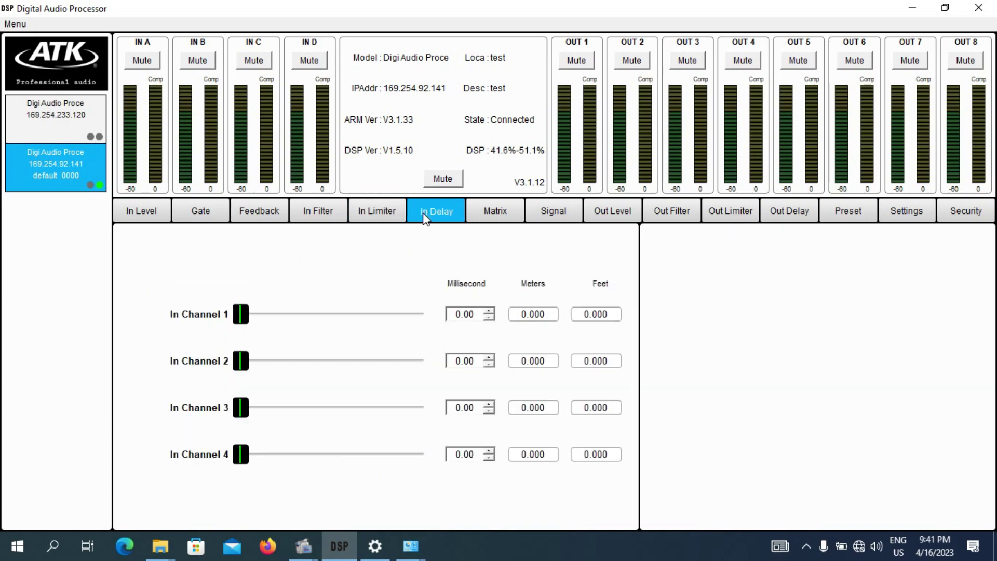
left_click(374, 217)
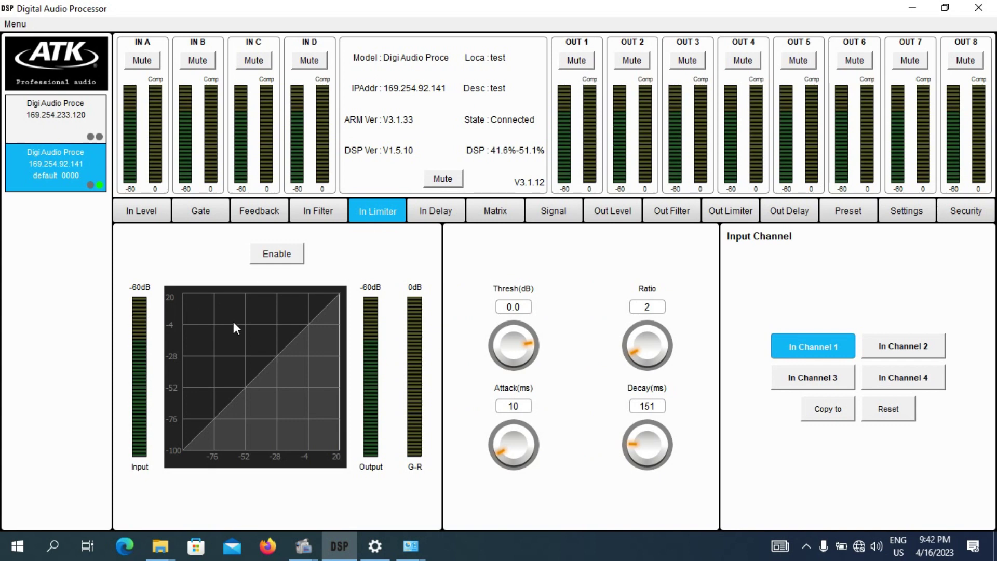
left_click(274, 255)
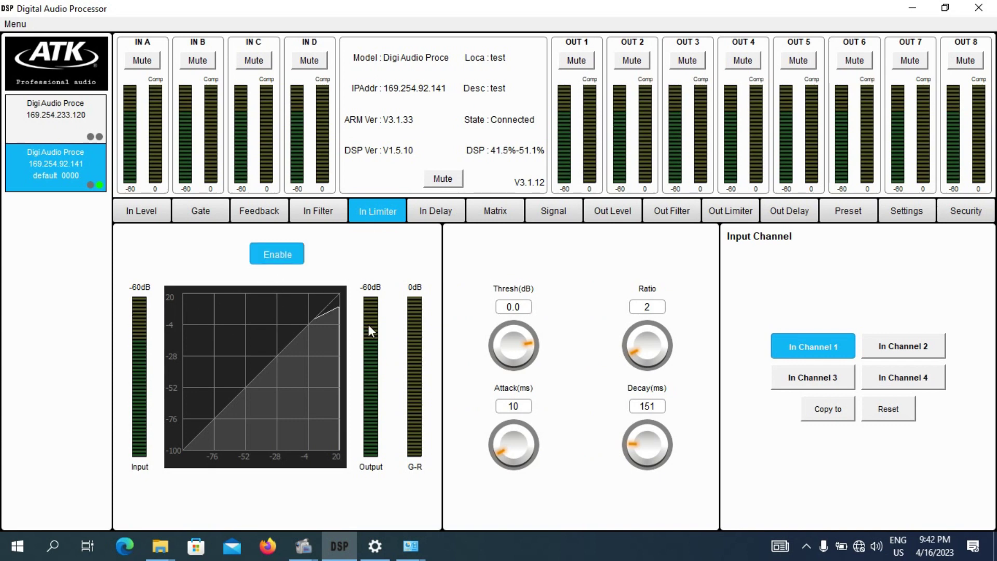
left_click_drag(509, 330, 516, 356)
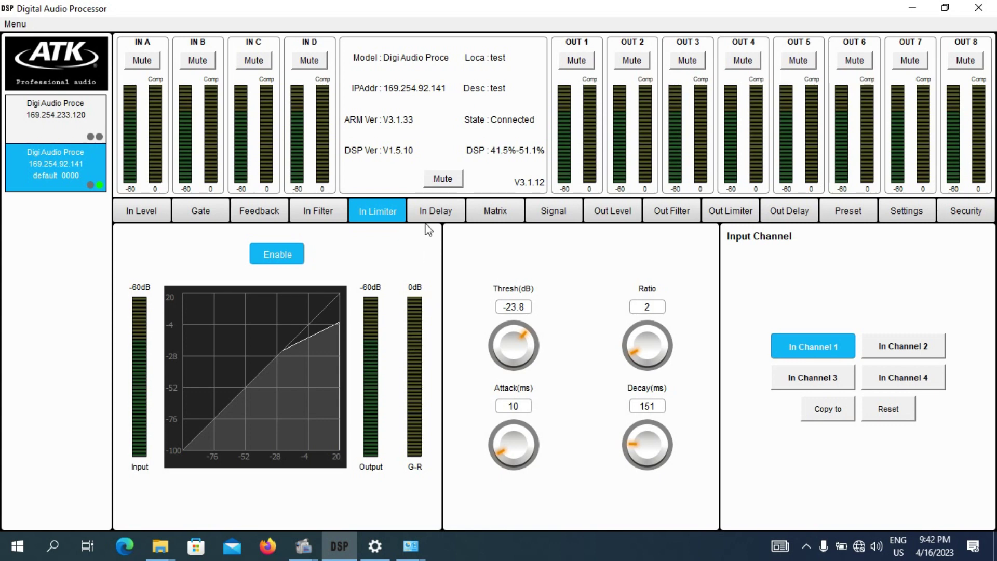
Review the input channel delays and the matrix routing for Out Channel 1 and Out Channel 2
left_click(446, 212)
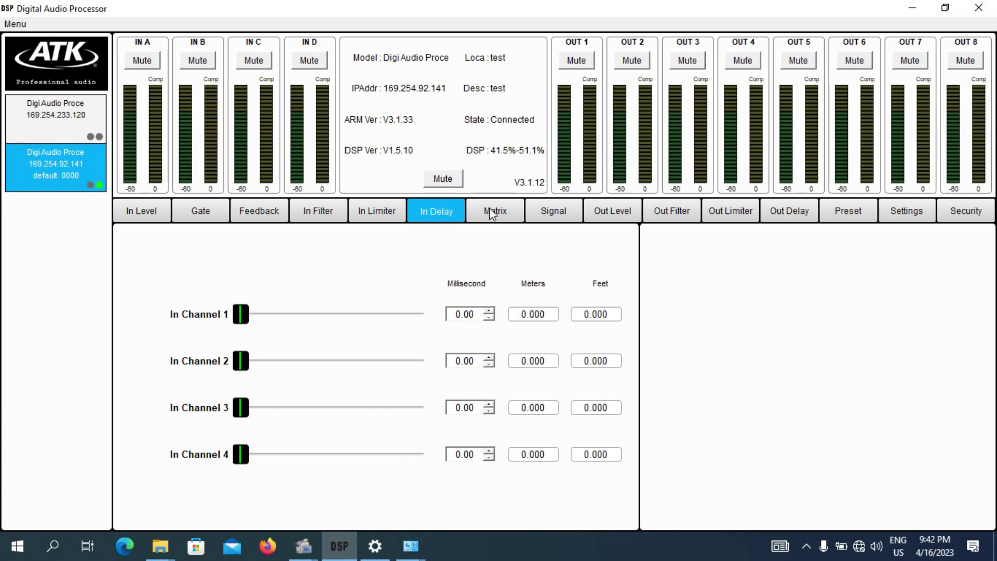
left_click(489, 208)
left_click(434, 218)
left_click(498, 222)
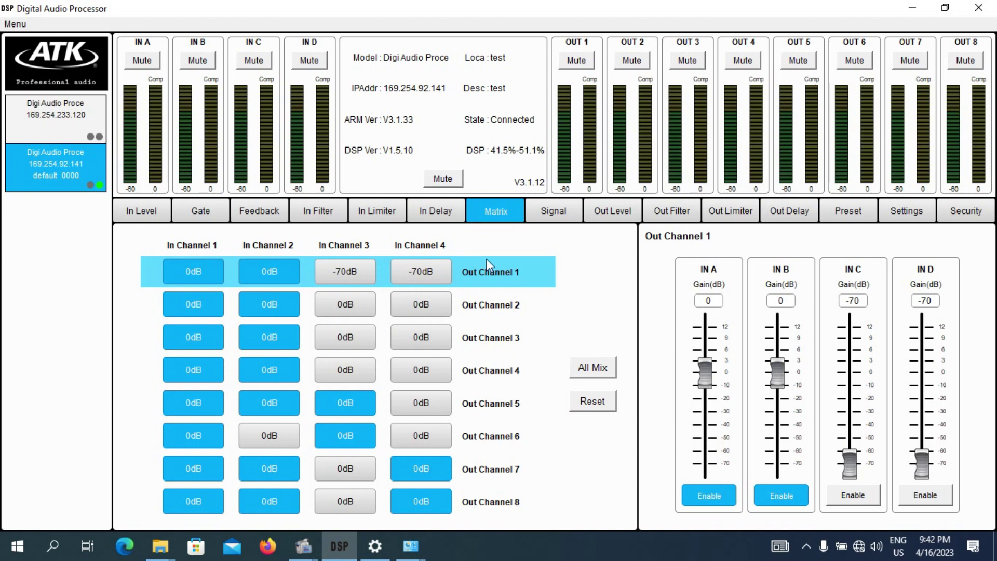
left_click(297, 270)
left_click(471, 310)
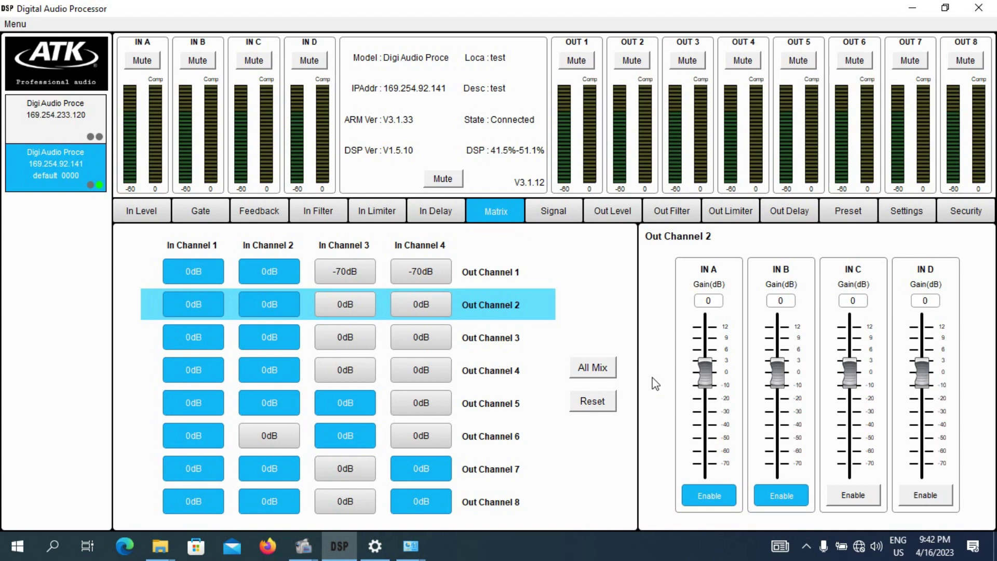
Examine the signal generator and its available waveform types, leaving the current one selected
left_click(560, 215)
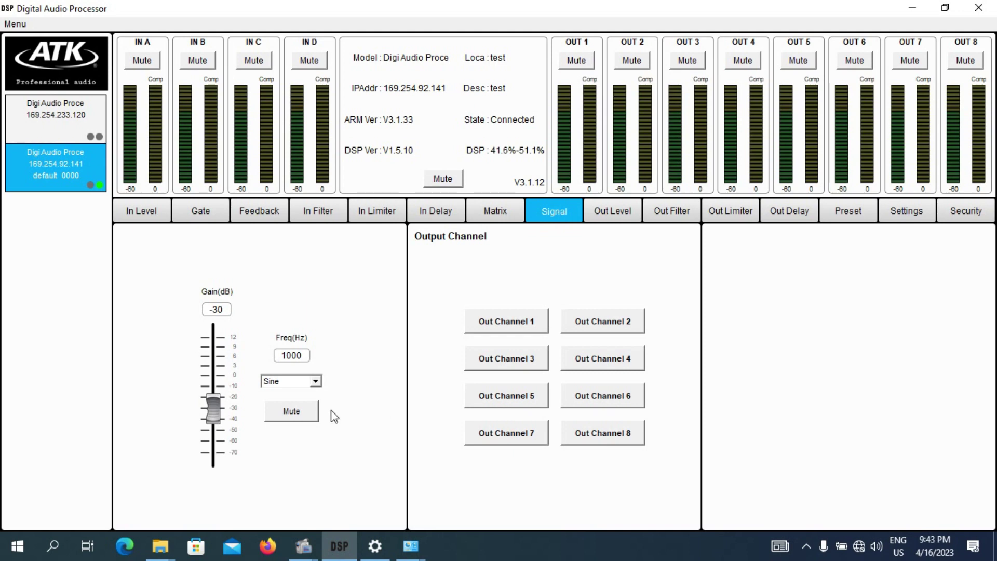
left_click(316, 381)
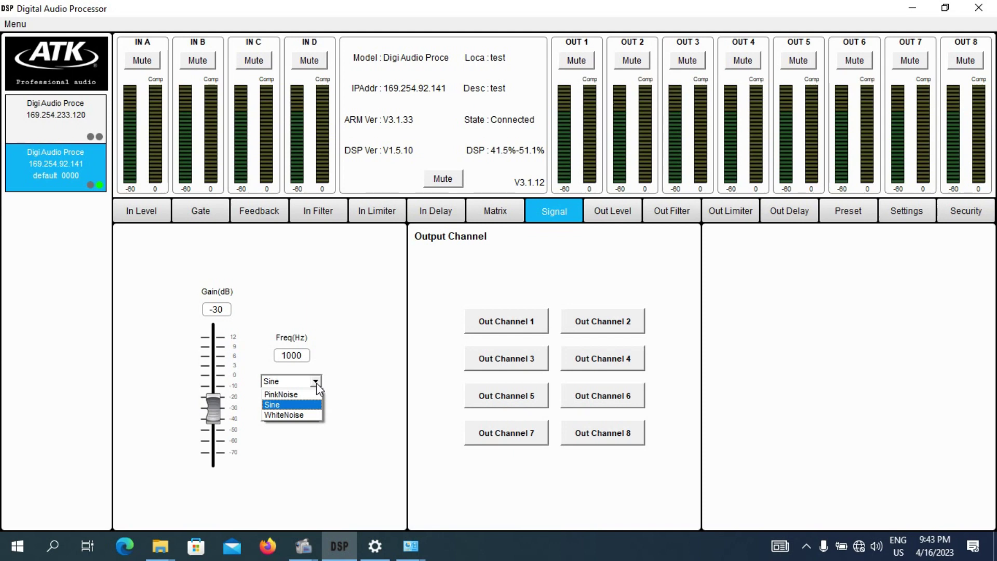
left_click(345, 328)
Review the level, filter, limiter and delay settings of the output channels
left_click(605, 212)
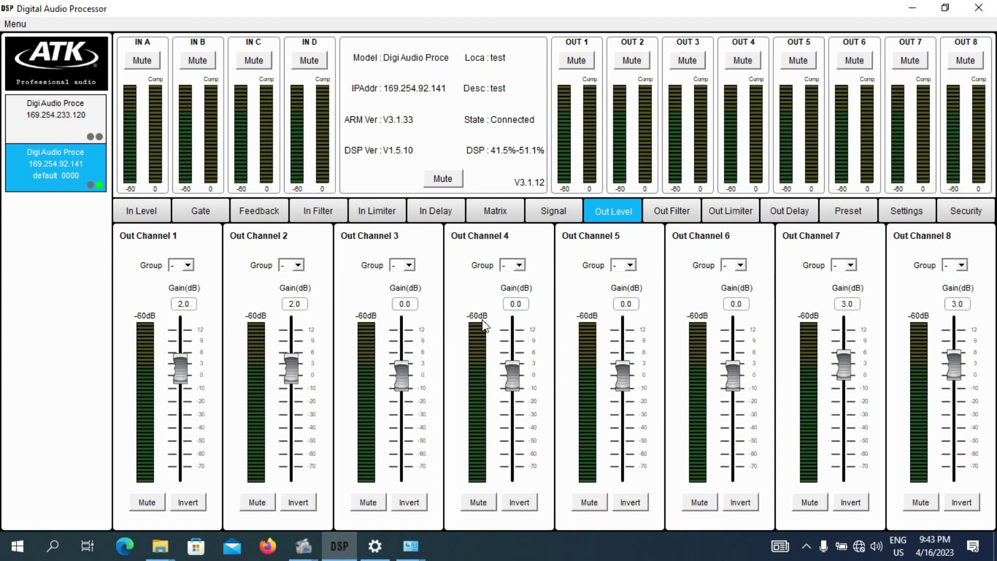
left_click(681, 213)
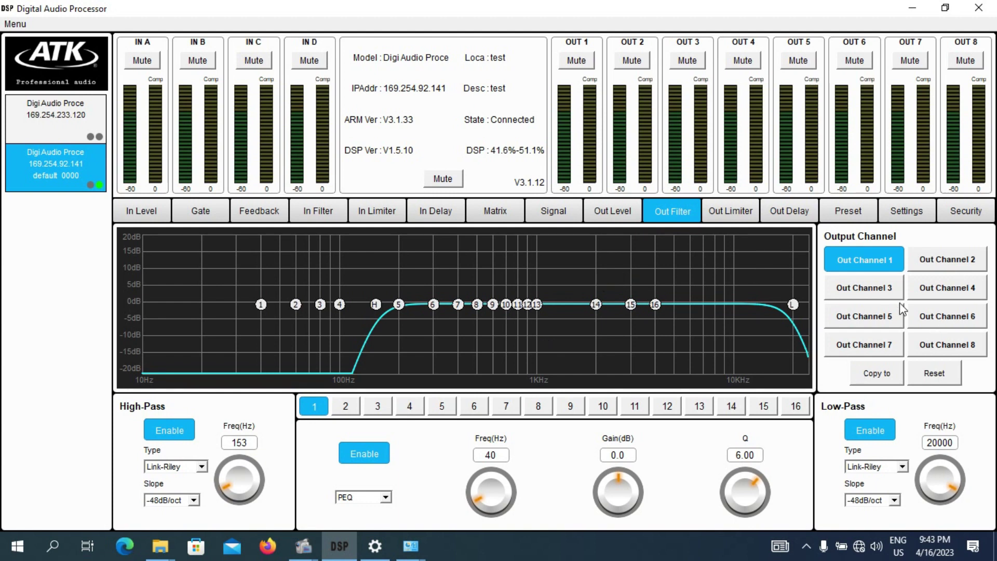
left_click(746, 216)
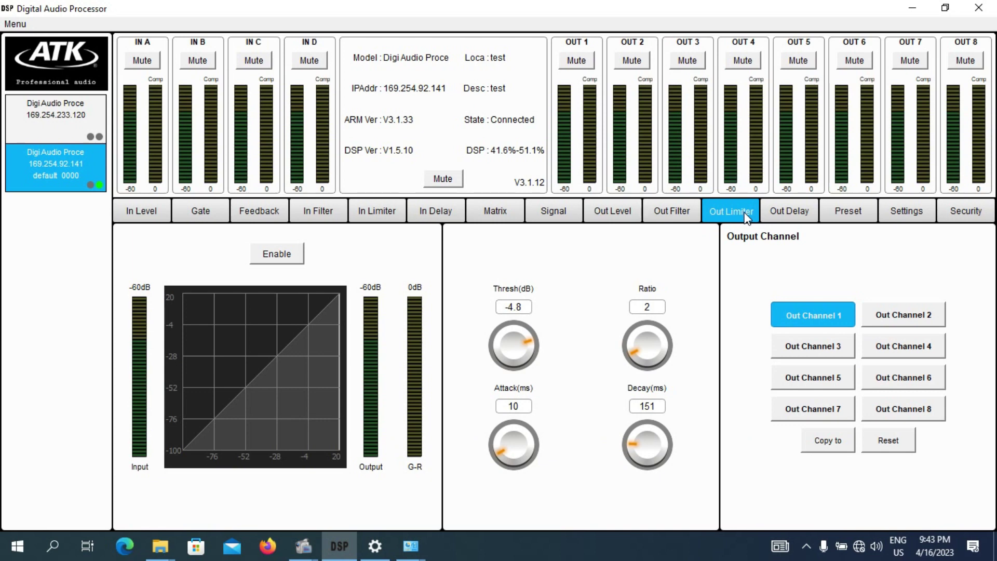
left_click(790, 210)
Review the preset list, the device and network settings, and the security lock permissions
left_click(834, 211)
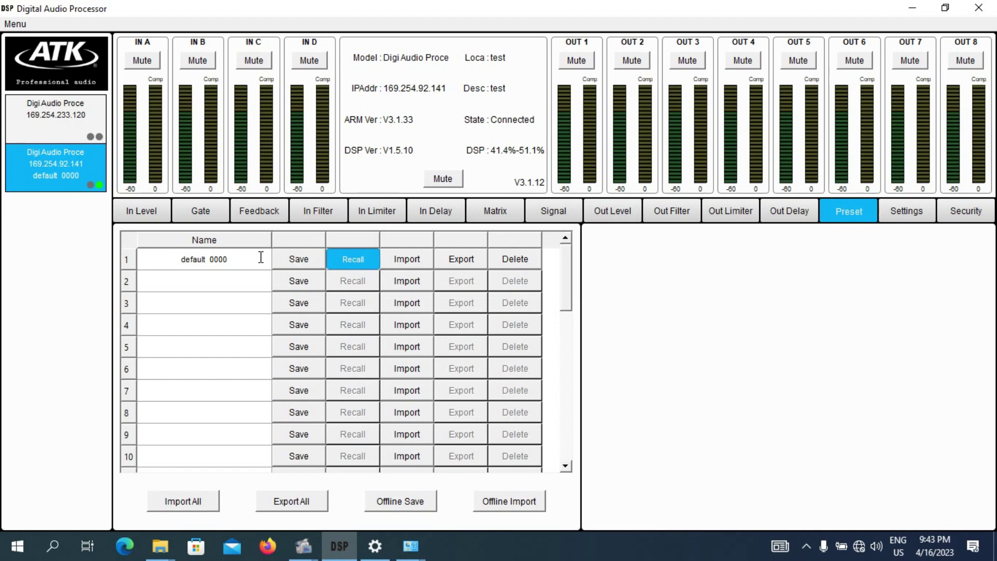
left_click(927, 210)
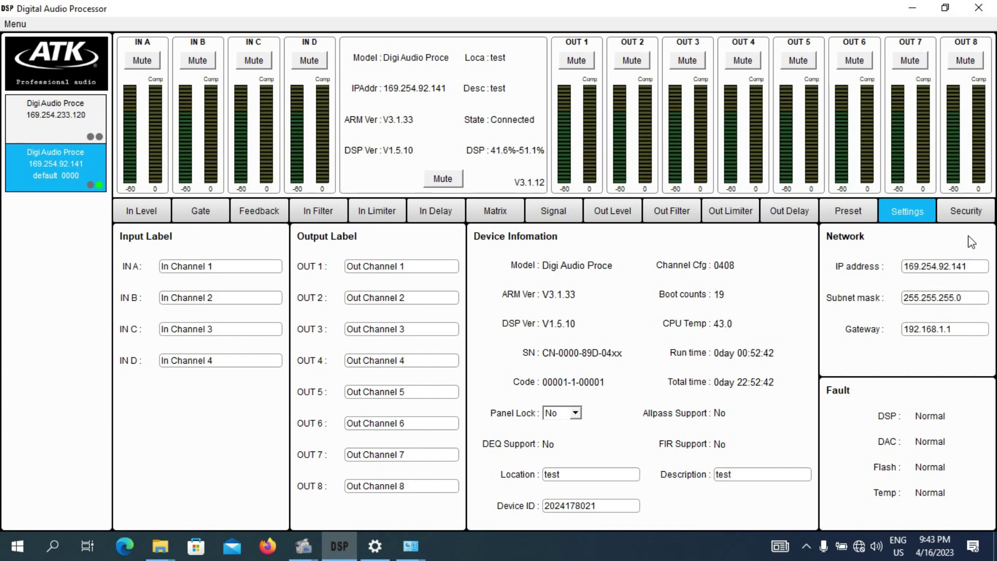
left_click(976, 217)
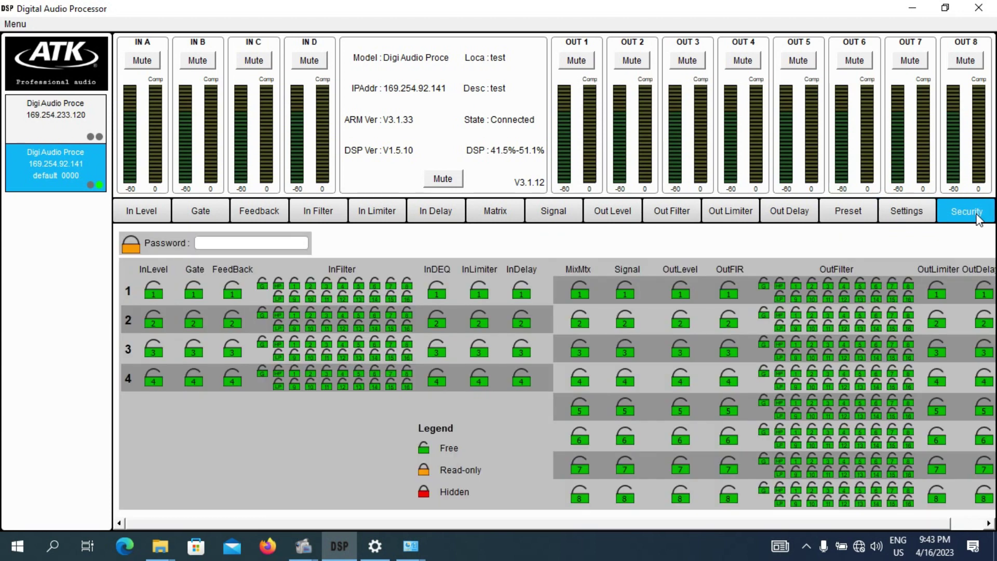
Leave the security permissions and bring up the output filter settings for Out Channel 1
left_click(921, 209)
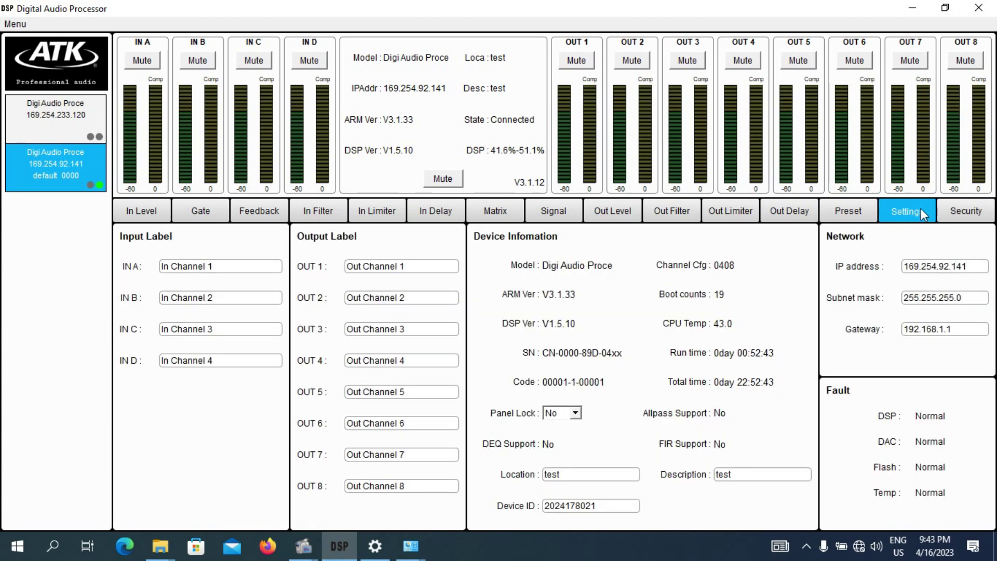
left_click(624, 208)
left_click(662, 208)
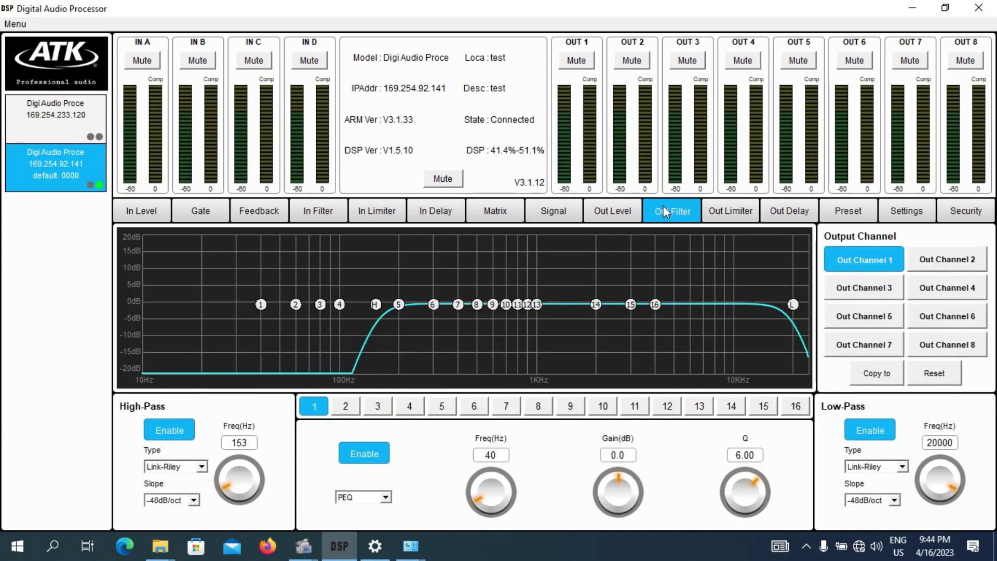
left_click(755, 212)
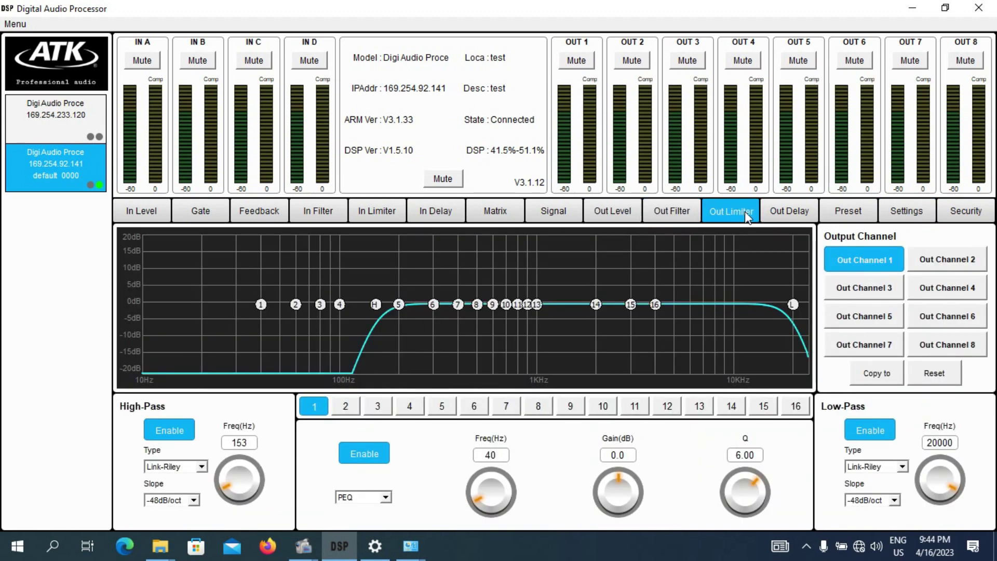
left_click(662, 214)
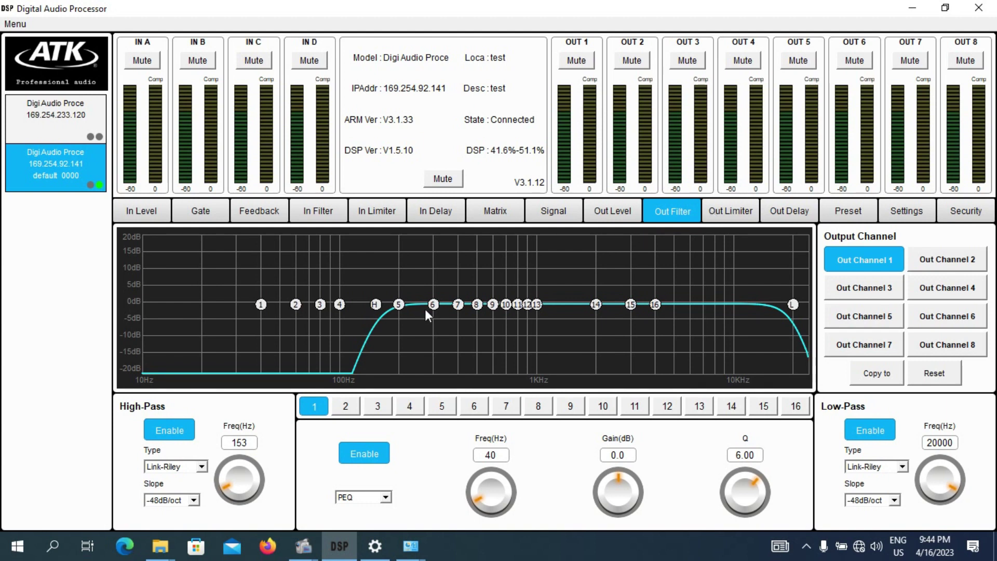
Set the high-pass filter frequency of Out Channel 1 to 120 Hz
mouse_move(238, 485)
left_mouse_down()
mouse_move(238, 469)
mouse_move(239, 502)
left_mouse_up()
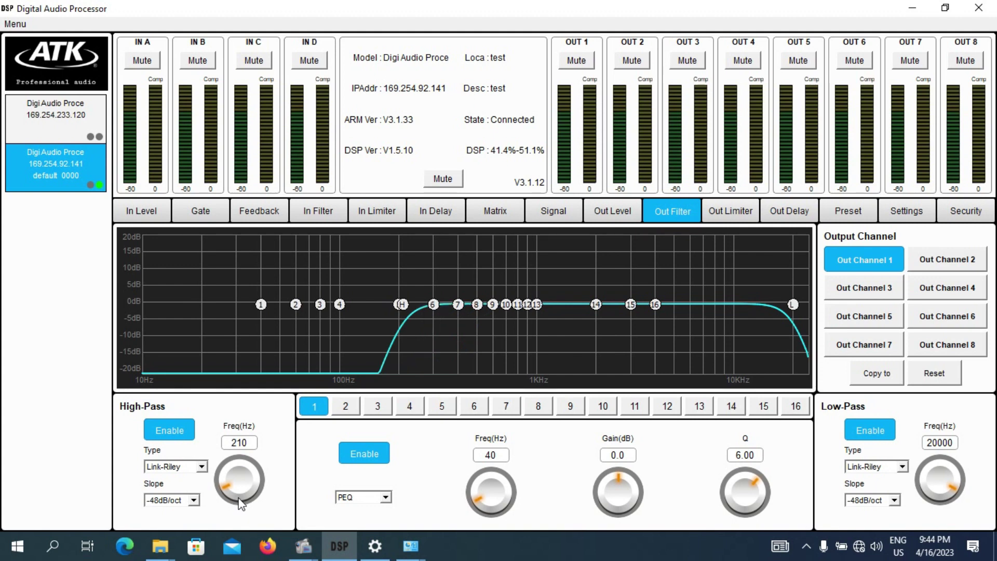
key("BackSpace")
key("BackSpace")
key("BackSpace")
type("120")
key("Return")
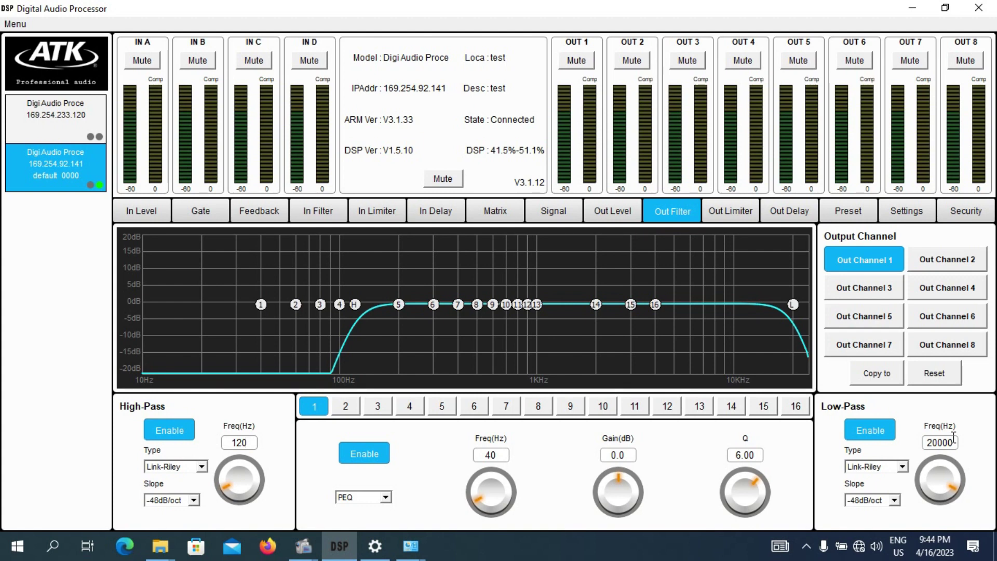
Set the low-pass filter frequency of Out Channel 1 to 10000 Hz
key("BackSpace")
key("BackSpace")
key("BackSpace")
key("BackSpace")
key("BackSpace")
type("10000")
key("Return")
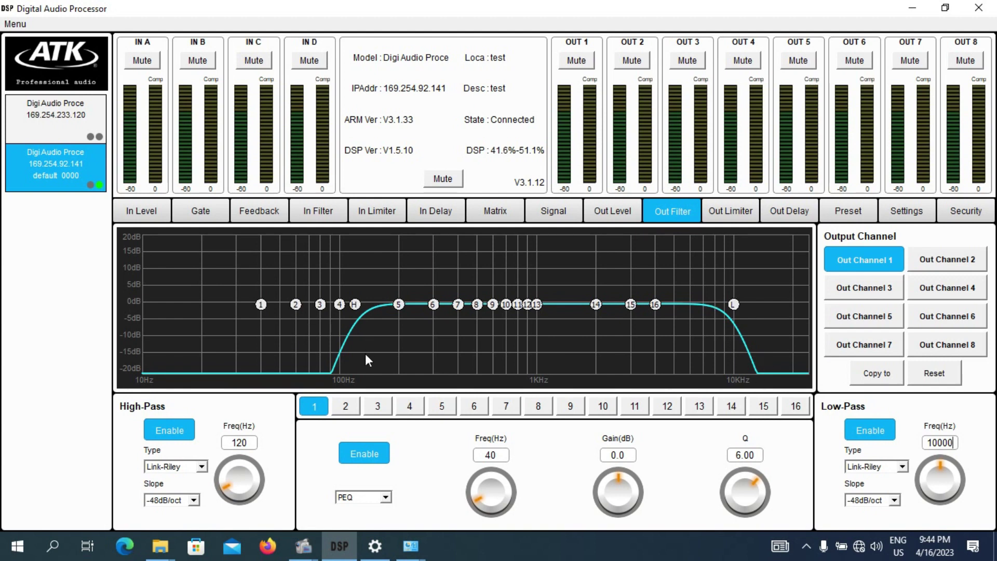
For Out Channel 5, enable the high-pass filter and set the low-pass frequency to 125 Hz
left_click(862, 308)
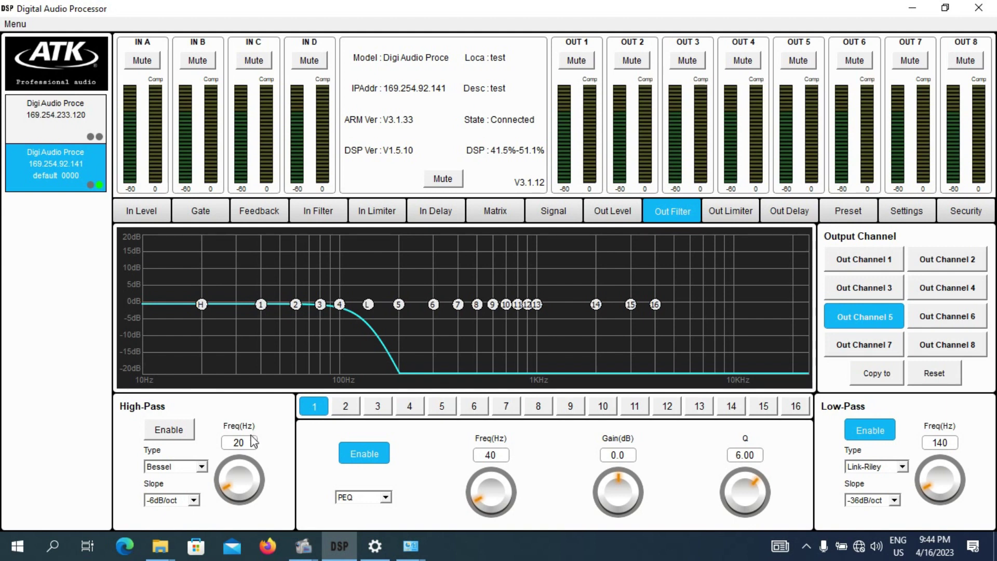
left_click(171, 434)
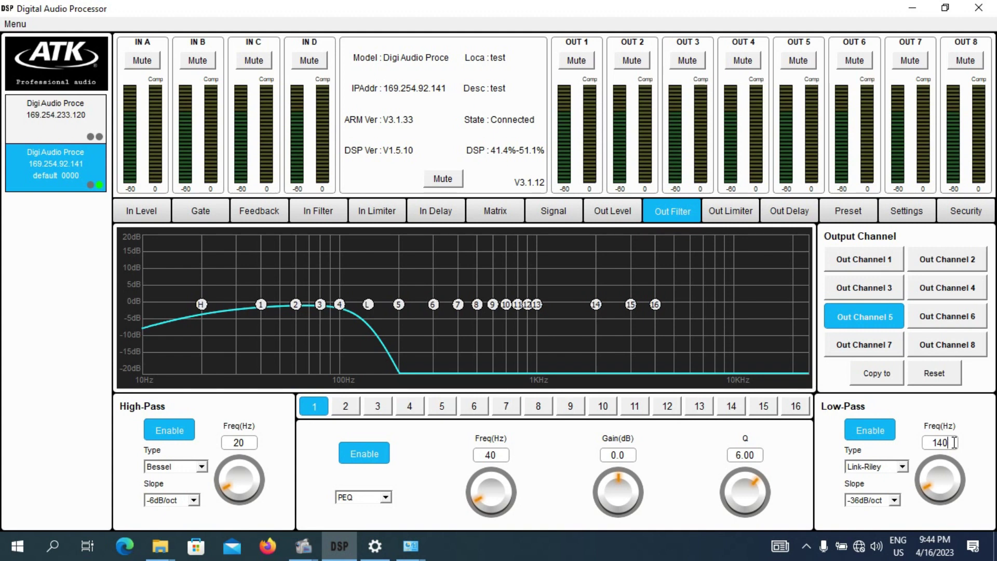
key("BackSpace")
key("BackSpace")
type("25")
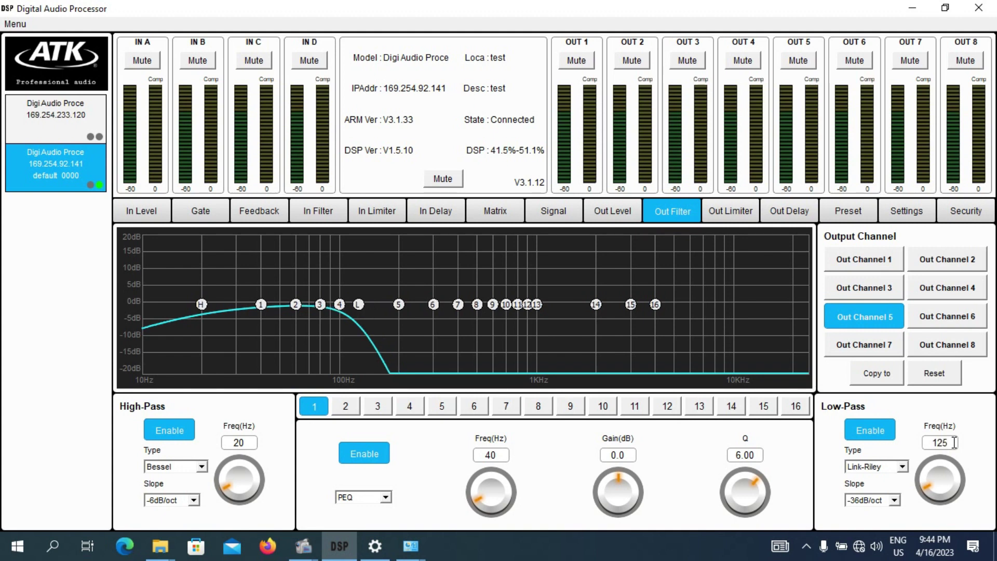